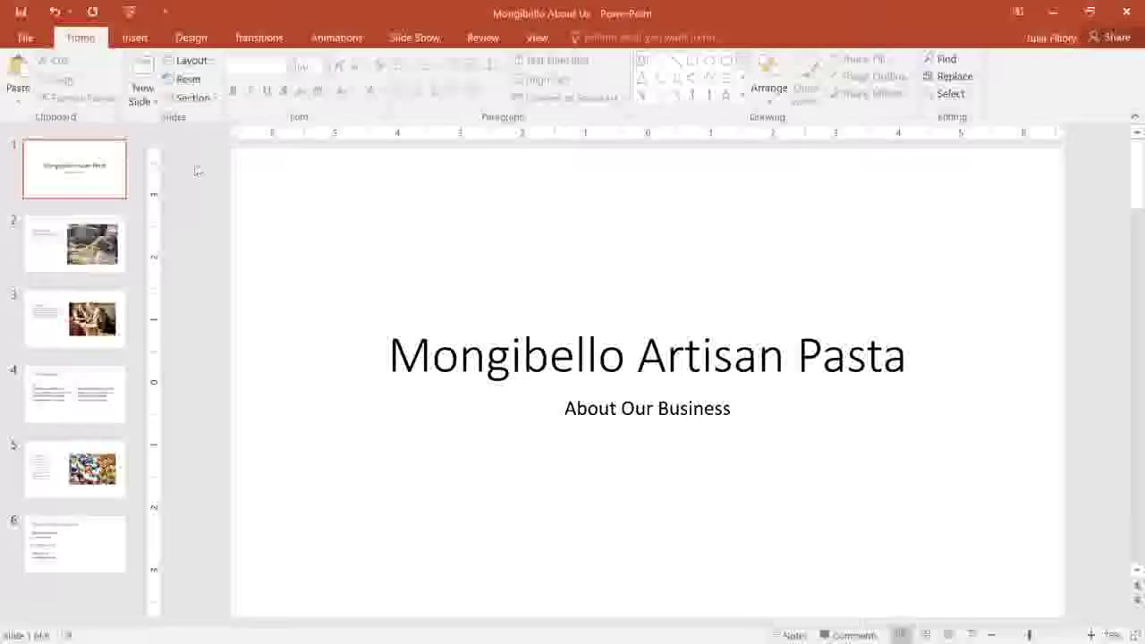
- Expand the Design tab's Themes gallery to browse all Office themes
click(192, 39)
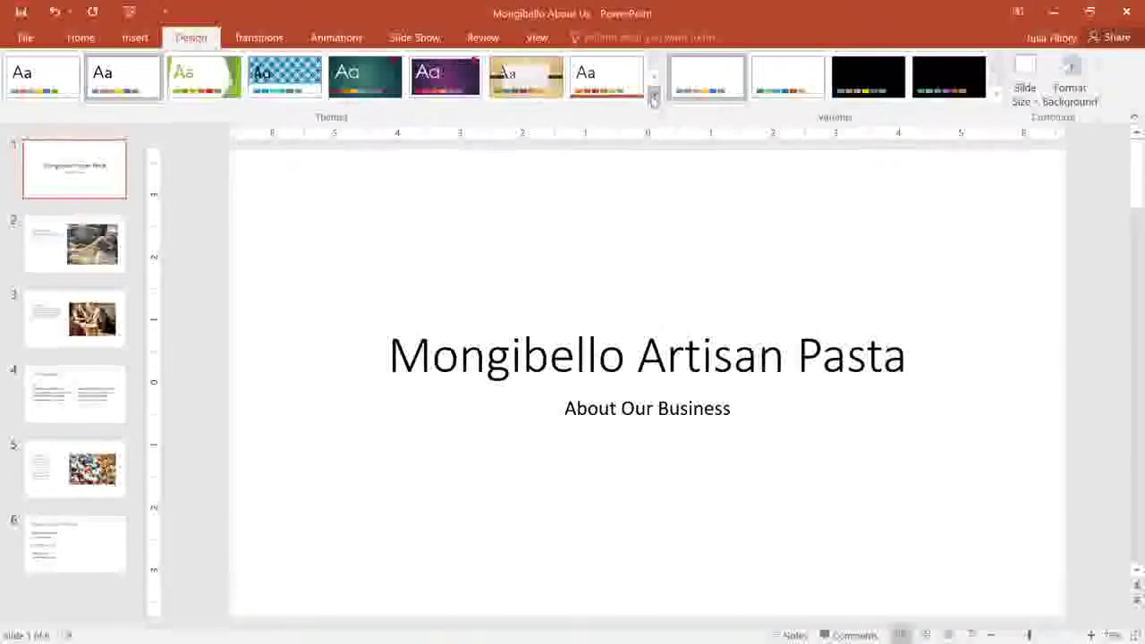
click(653, 98)
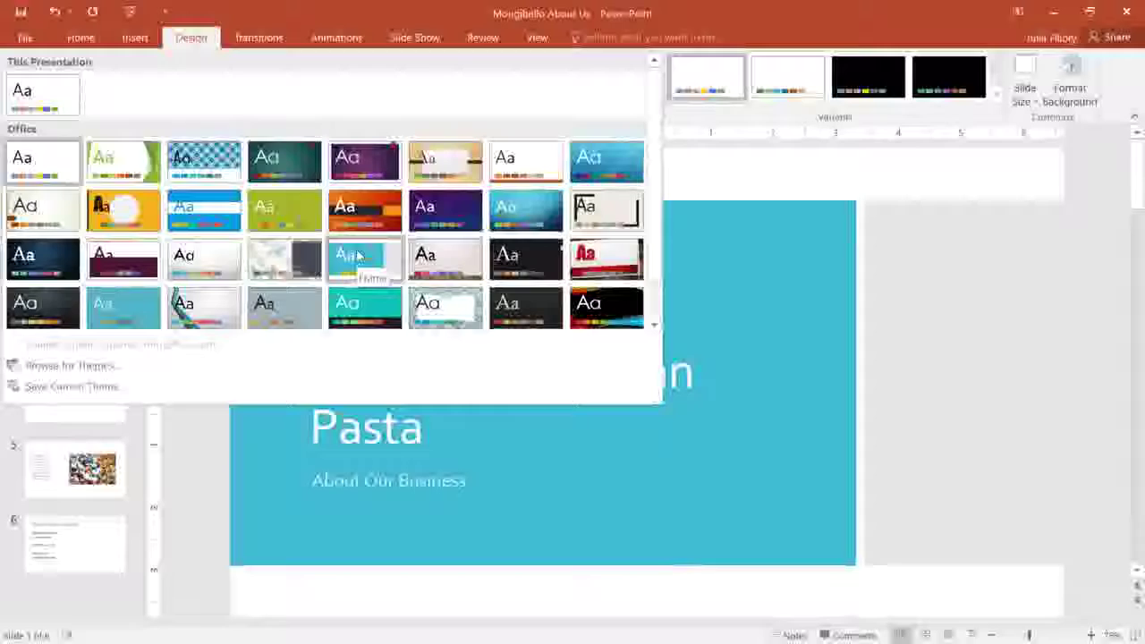
- Apply the turquoise side-panel theme and view the Our Mission slide
click(357, 256)
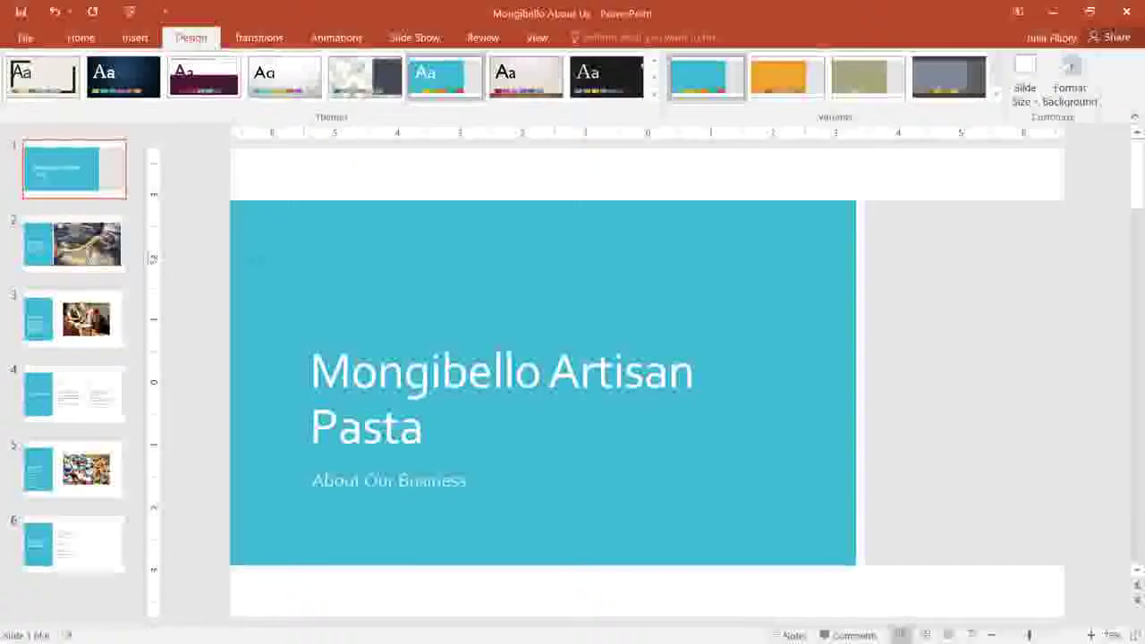
click(93, 253)
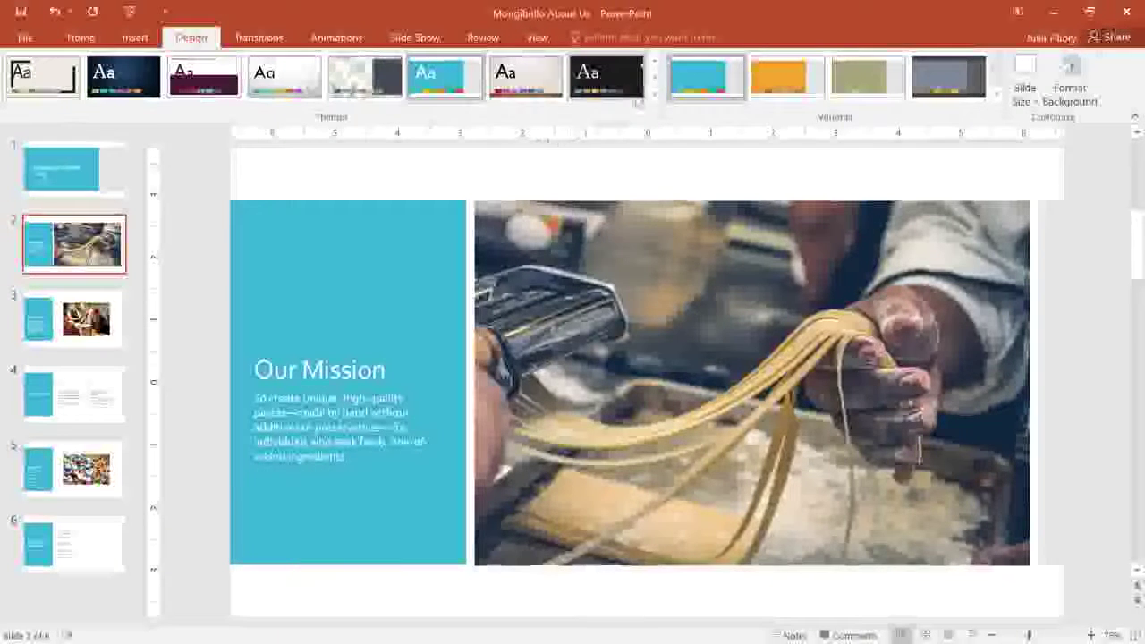
click(654, 78)
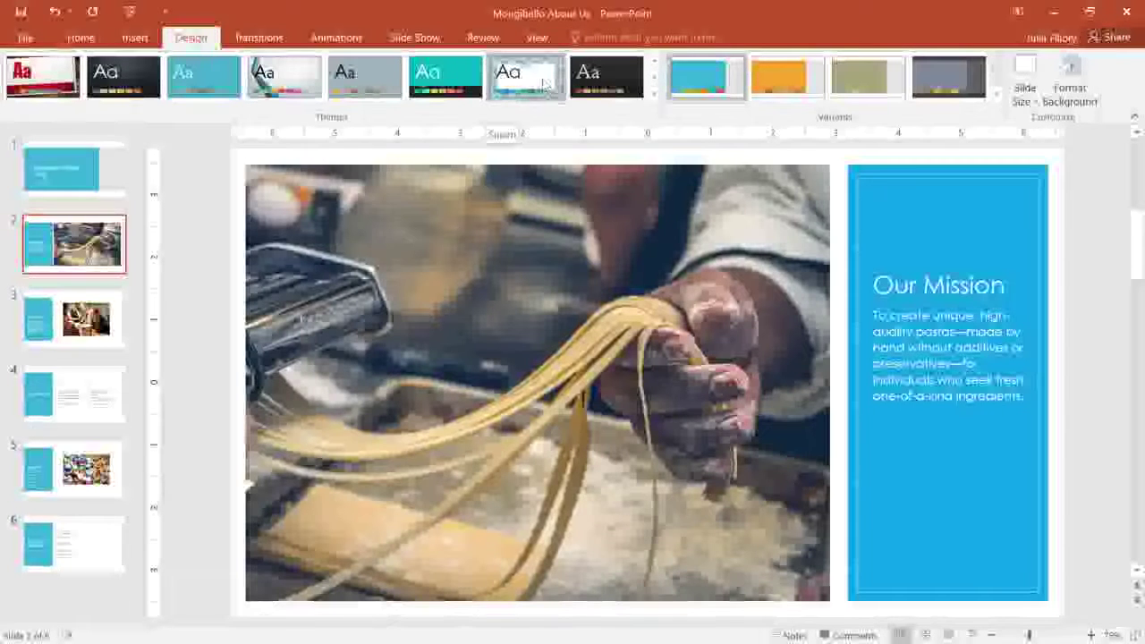
- Apply the patterned-border theme with its beige variant, then return to the title slide
click(544, 83)
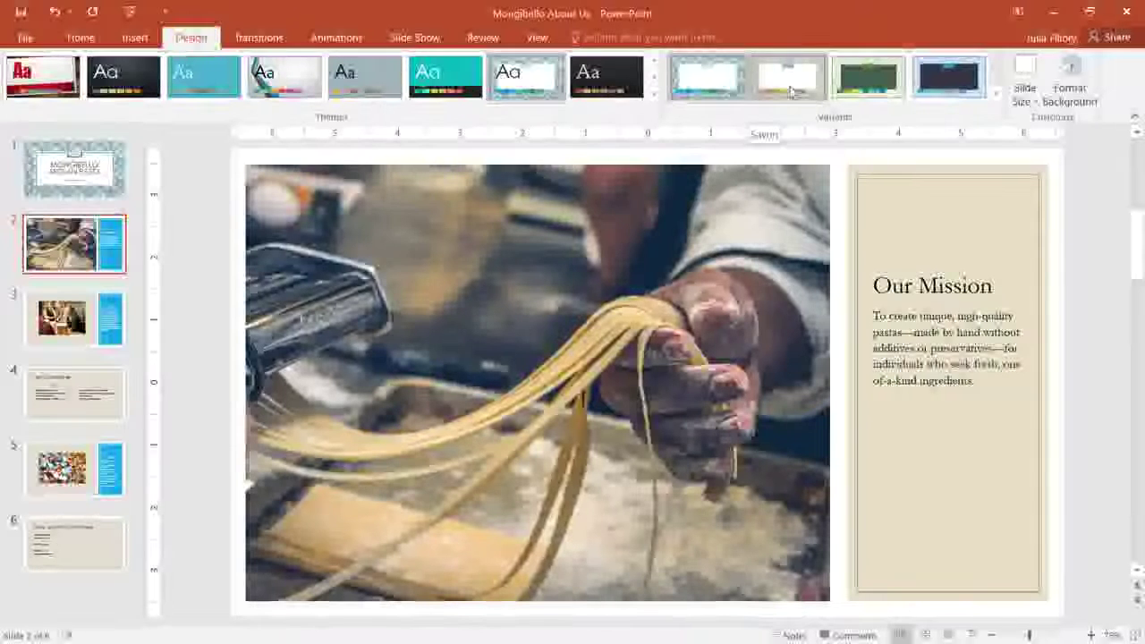
click(789, 90)
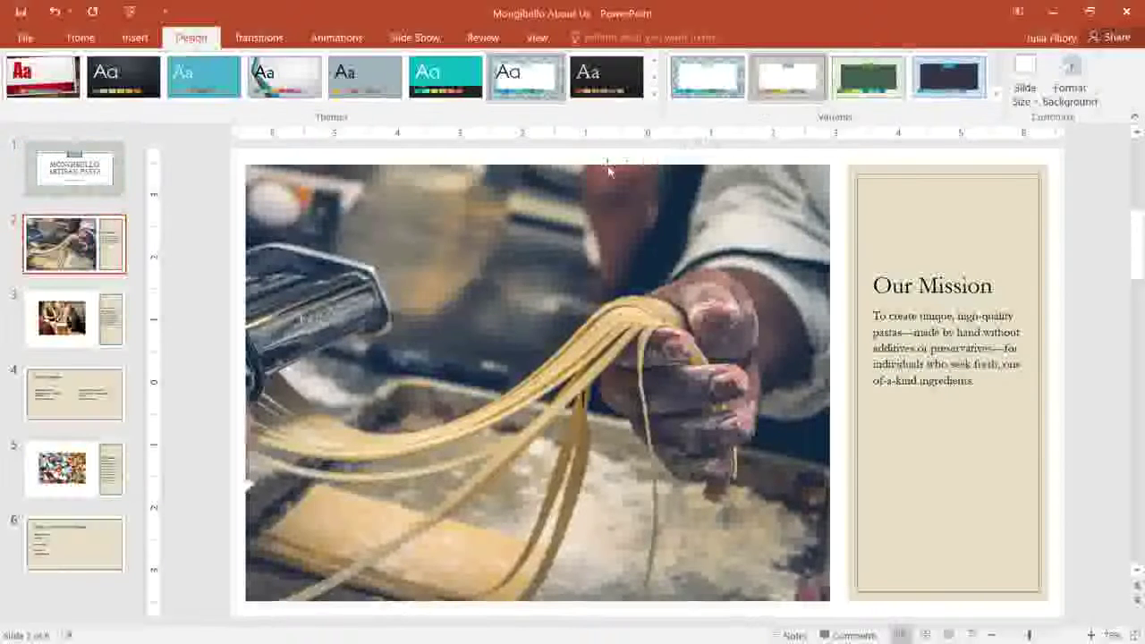
click(122, 183)
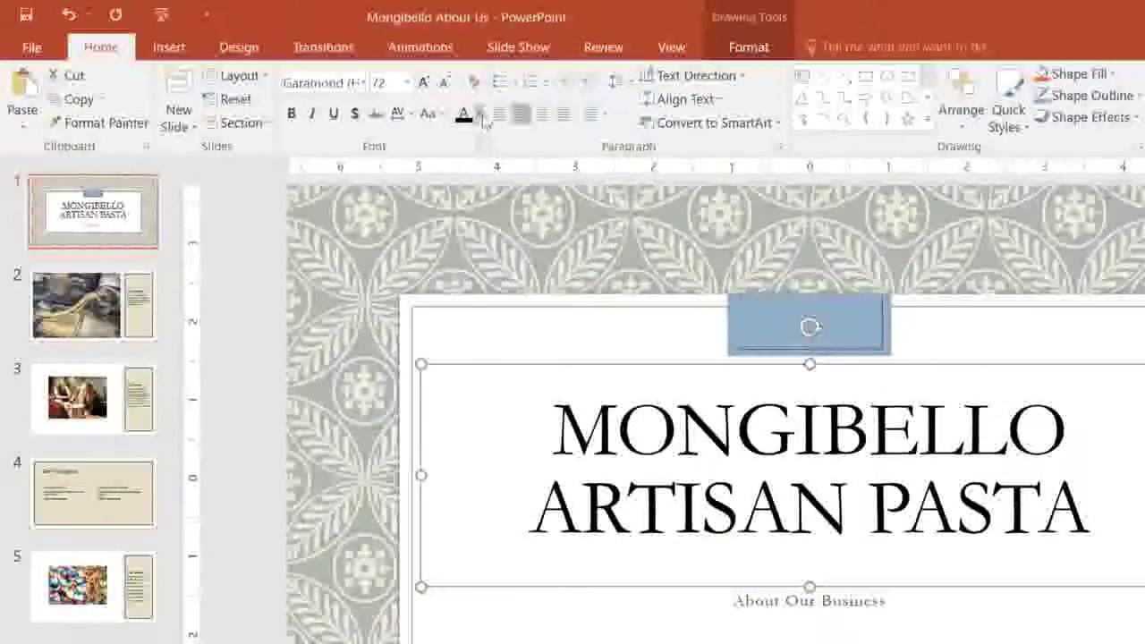
- Make the title Dark Red and set it in Bodoni MT Condensed
click(479, 114)
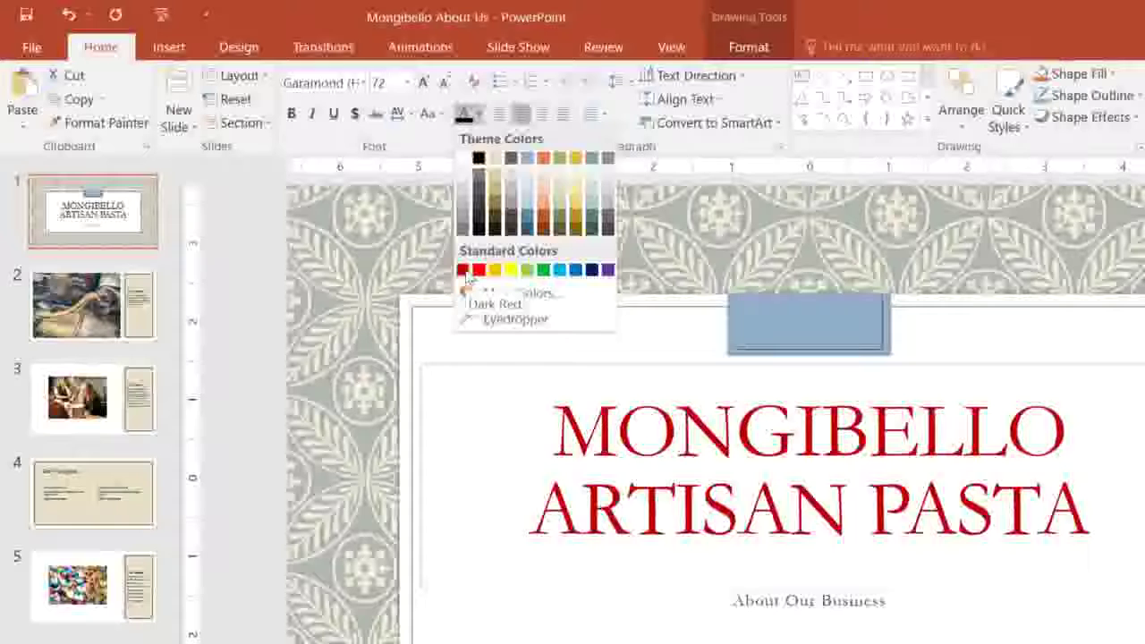
click(462, 270)
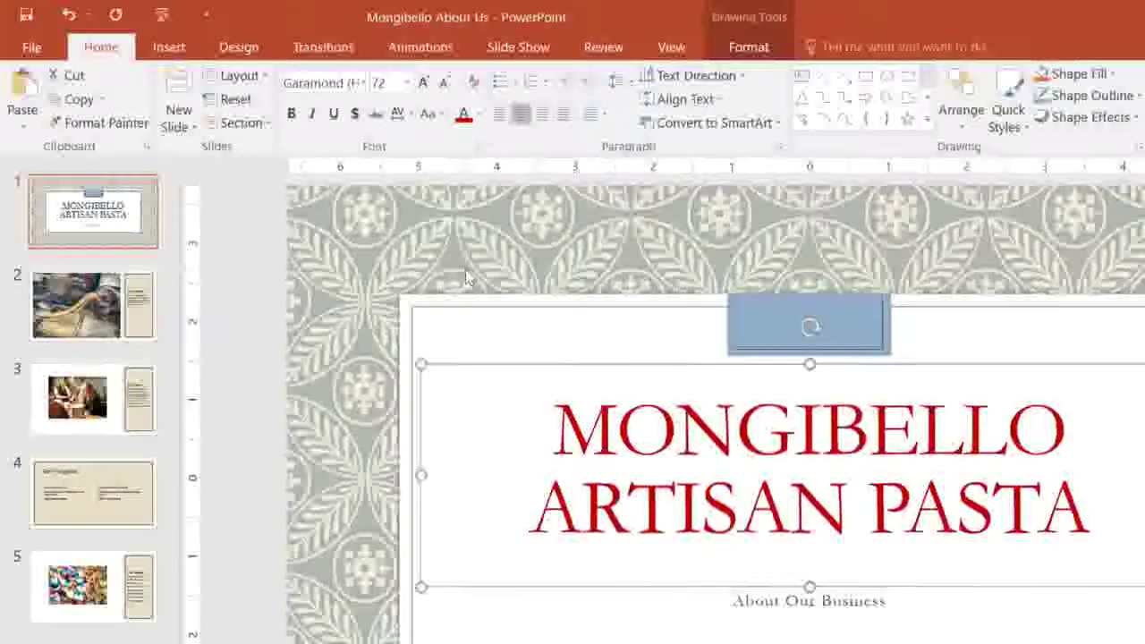
click(363, 82)
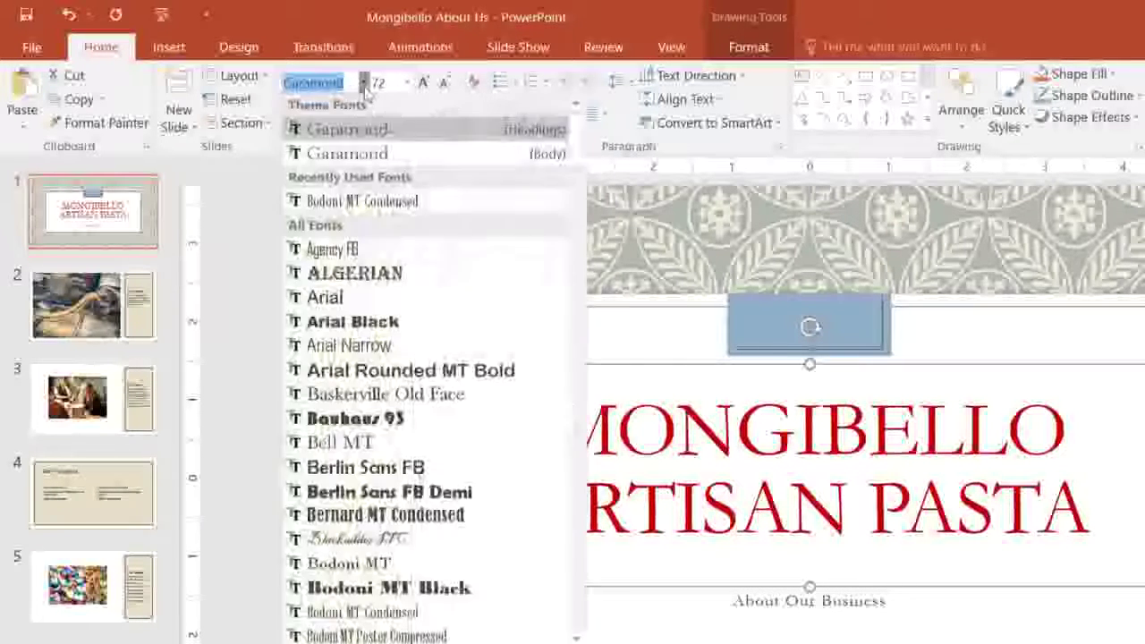
click(362, 203)
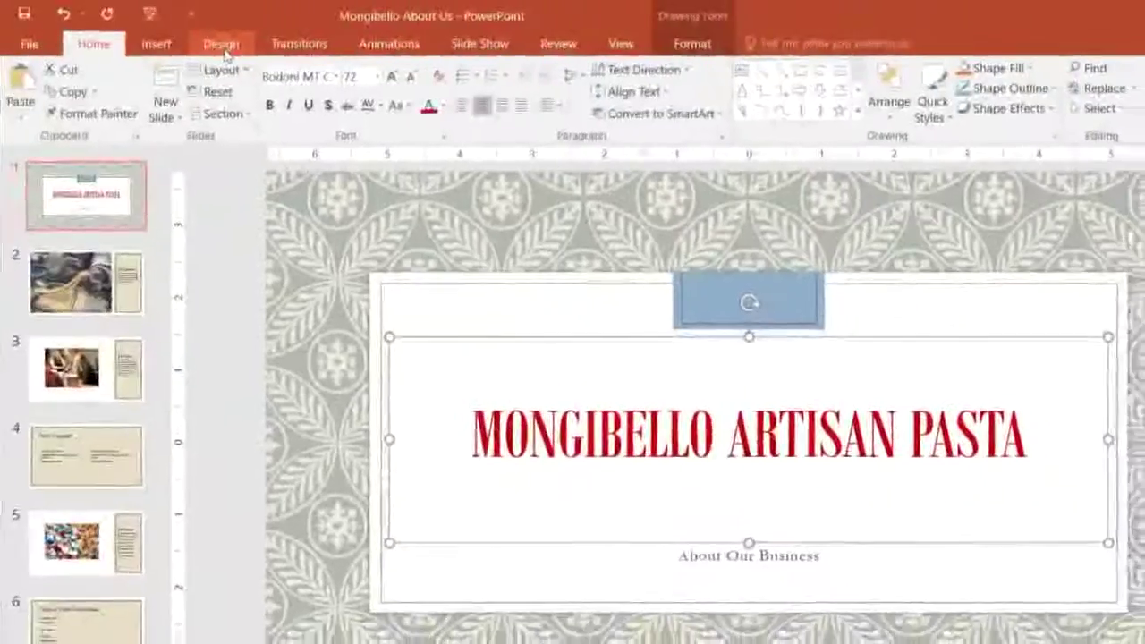
- Apply the dark teal gradient theme from the Design gallery to all six slides
click(222, 46)
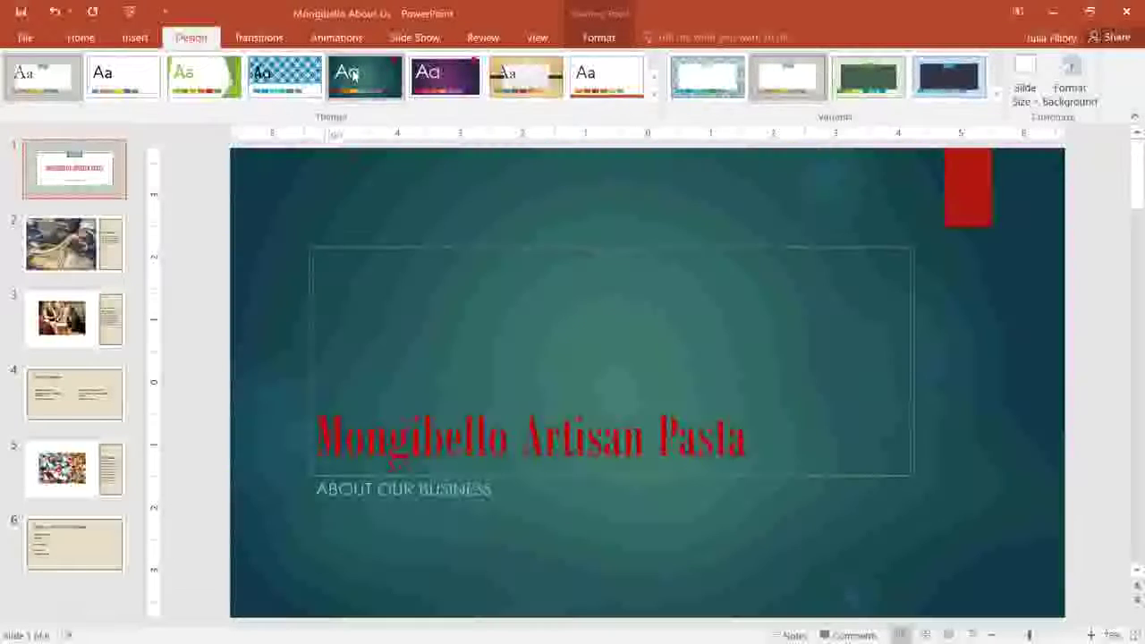
click(353, 76)
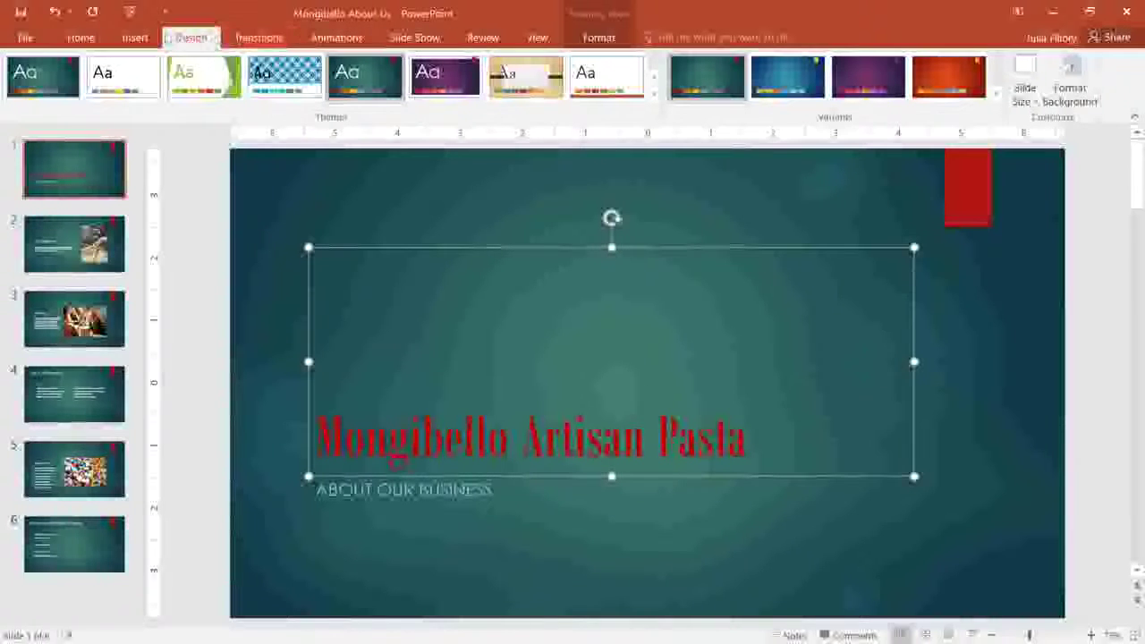
- Reset the title slide so the heading returns to white Century Gothic, then deselect
click(93, 37)
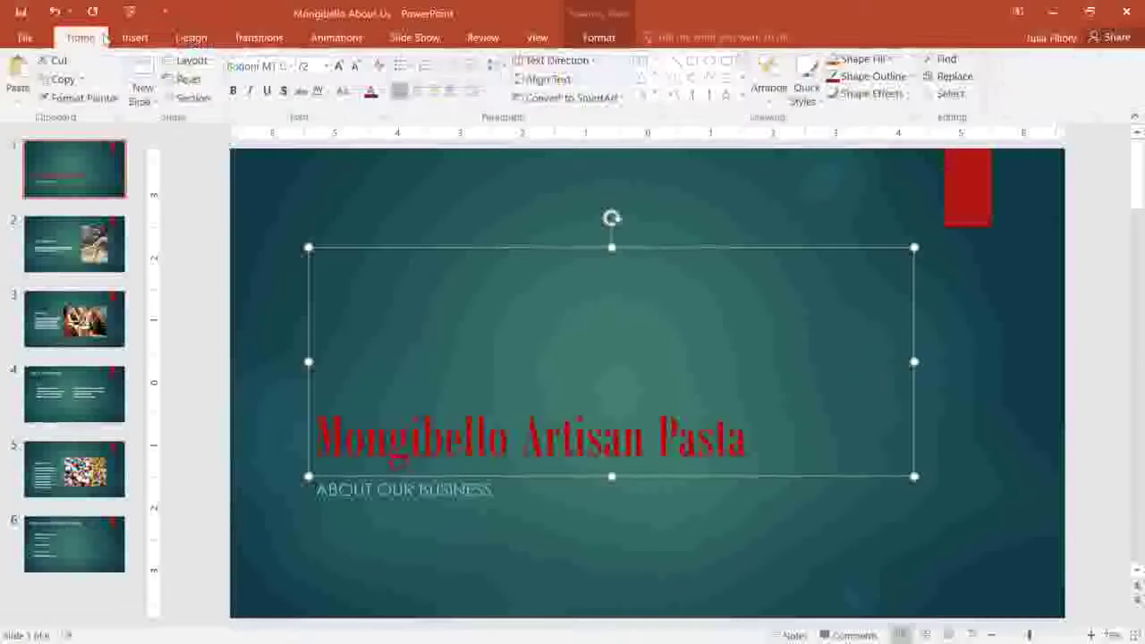
click(179, 80)
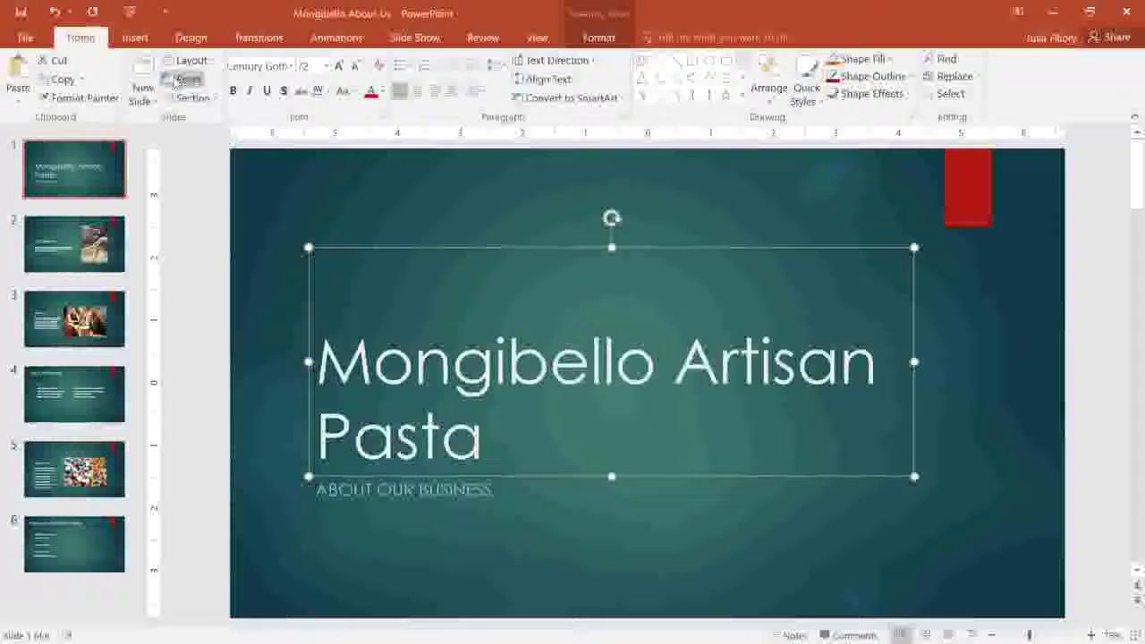
key(Escape)
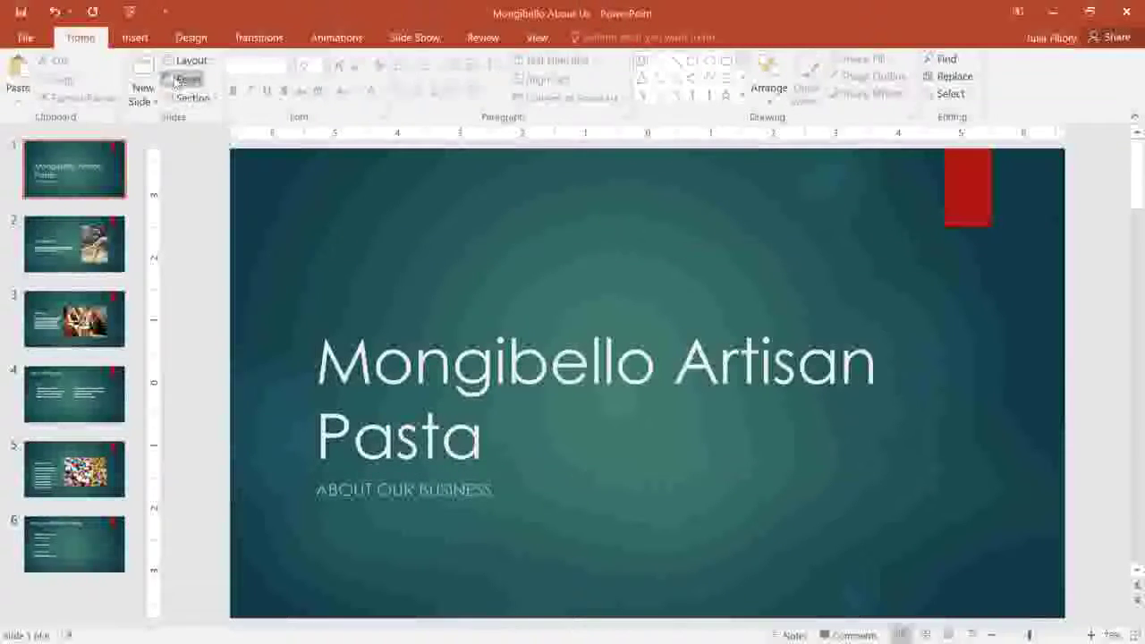